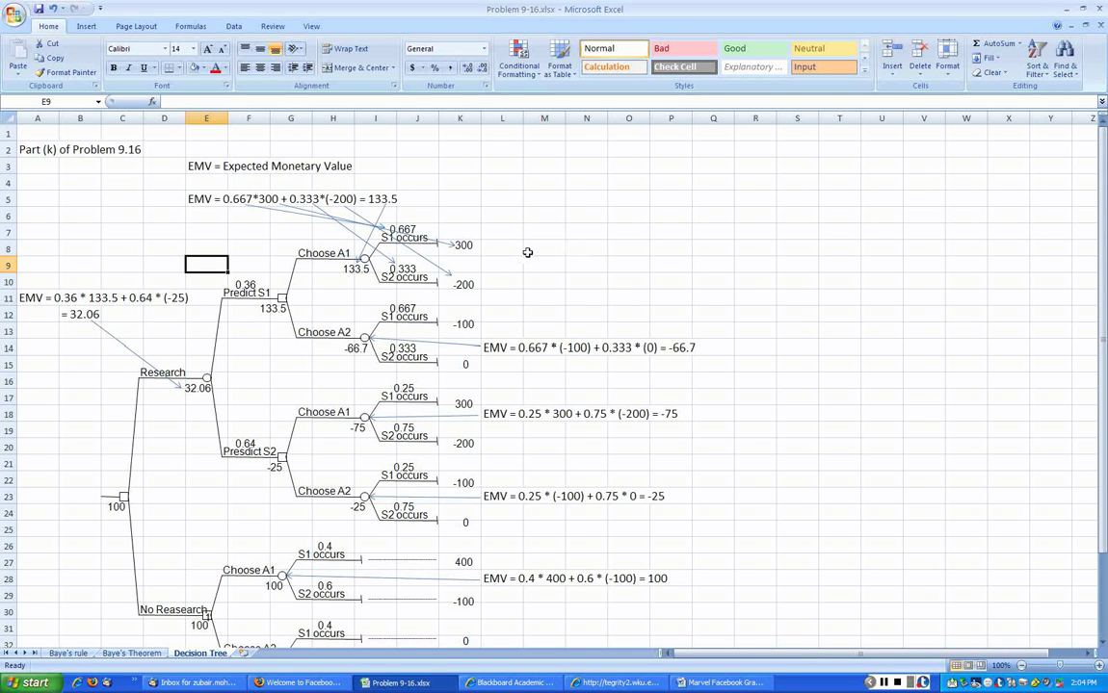
Step: Bold every label, probability and EMV value in the tree, then clear the selection
scroll(528, 252, "down", 1)
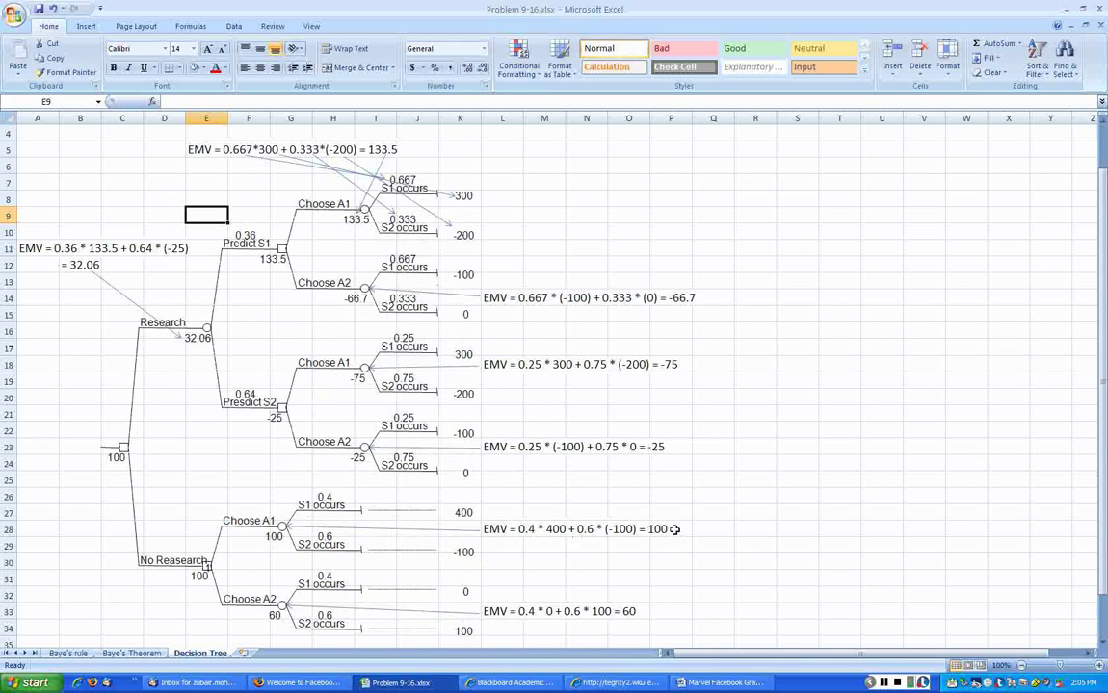
left_click(884, 684)
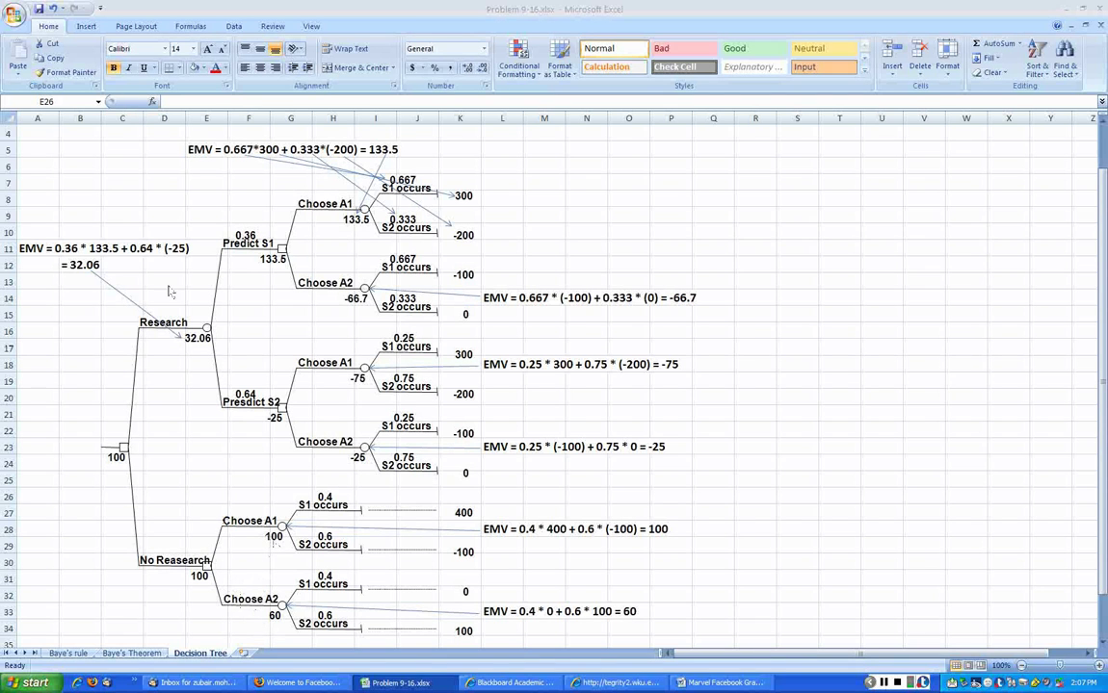
Step: Draw a short vertical line crossing the Choose A2 branch under No Research
left_click(84, 27)
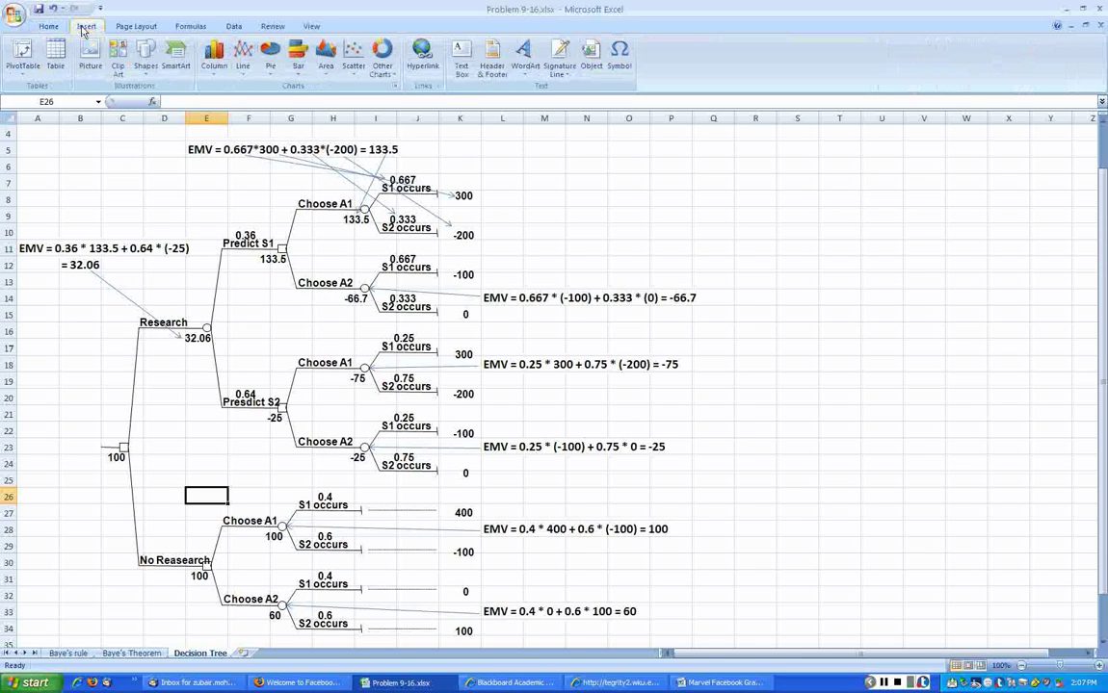
left_click(146, 57)
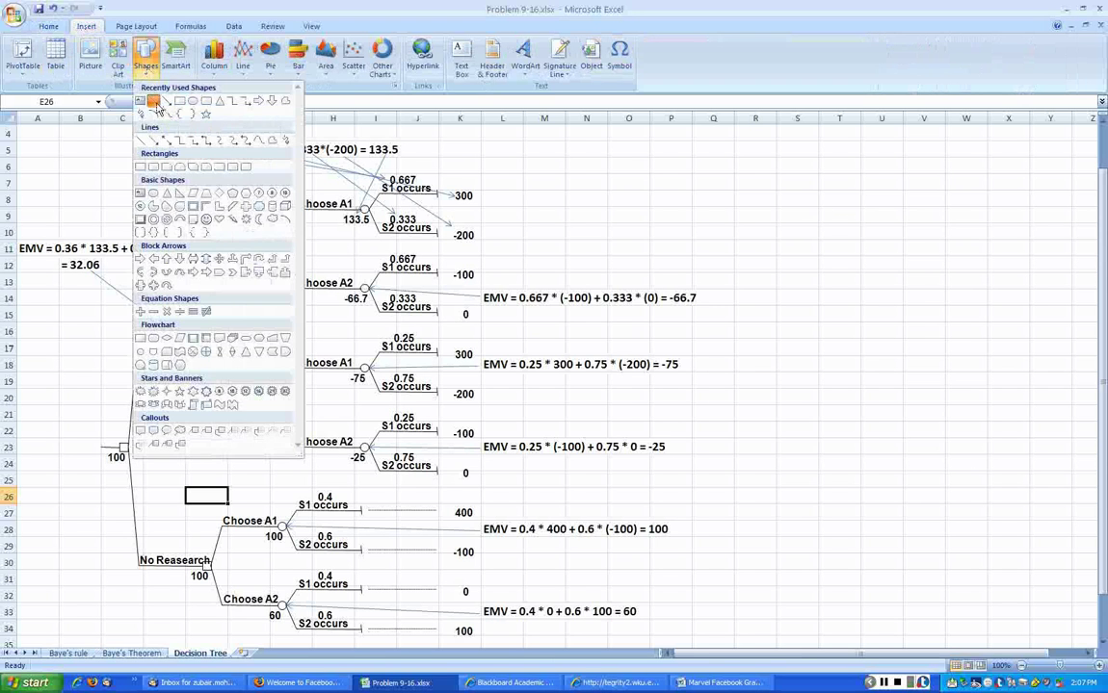
left_click(155, 102)
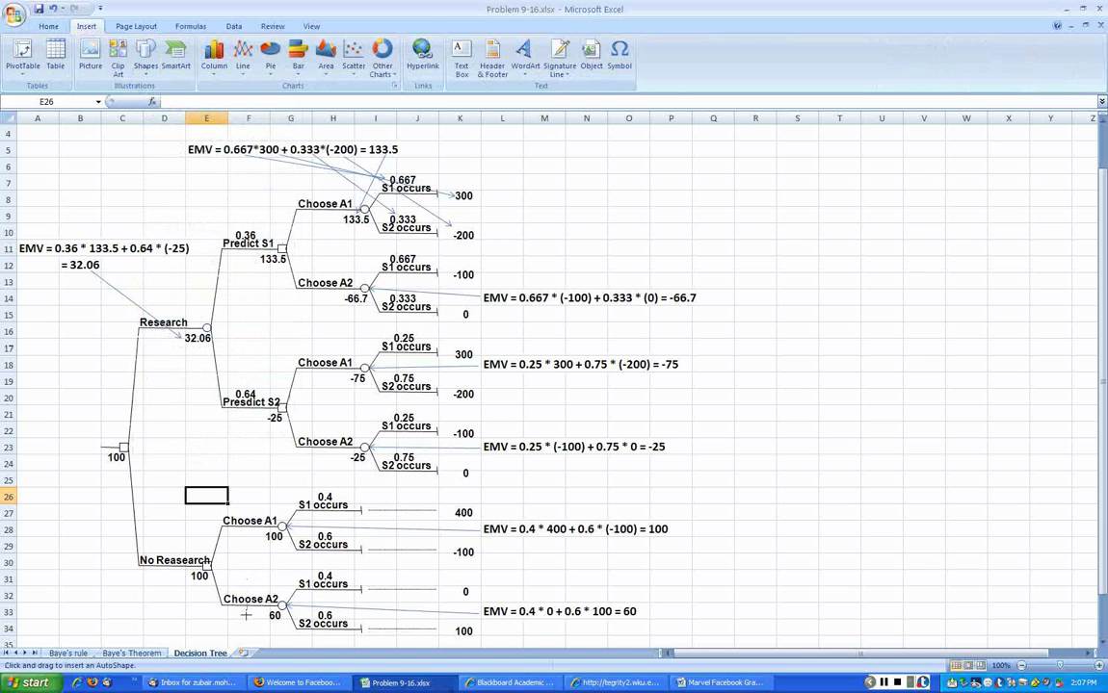
left_click_drag(246, 618, 245, 584)
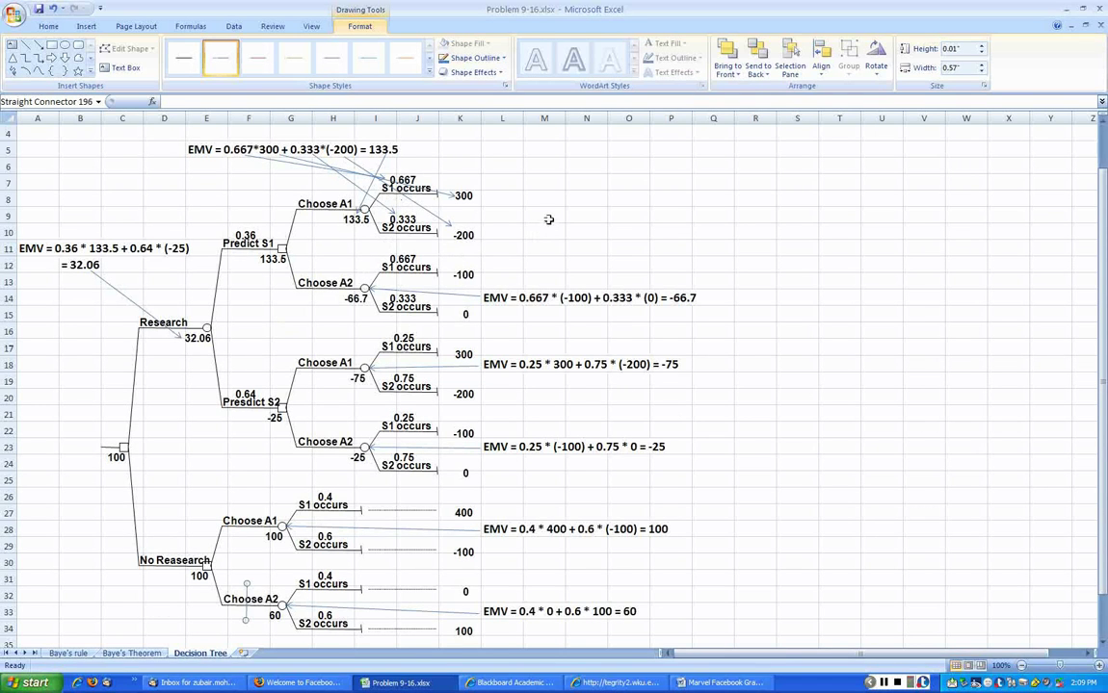
Step: Add a short line shape across Choose A2 under Predict S1 as a cut mark, then deselect it
scroll(548, 219, "up", 1)
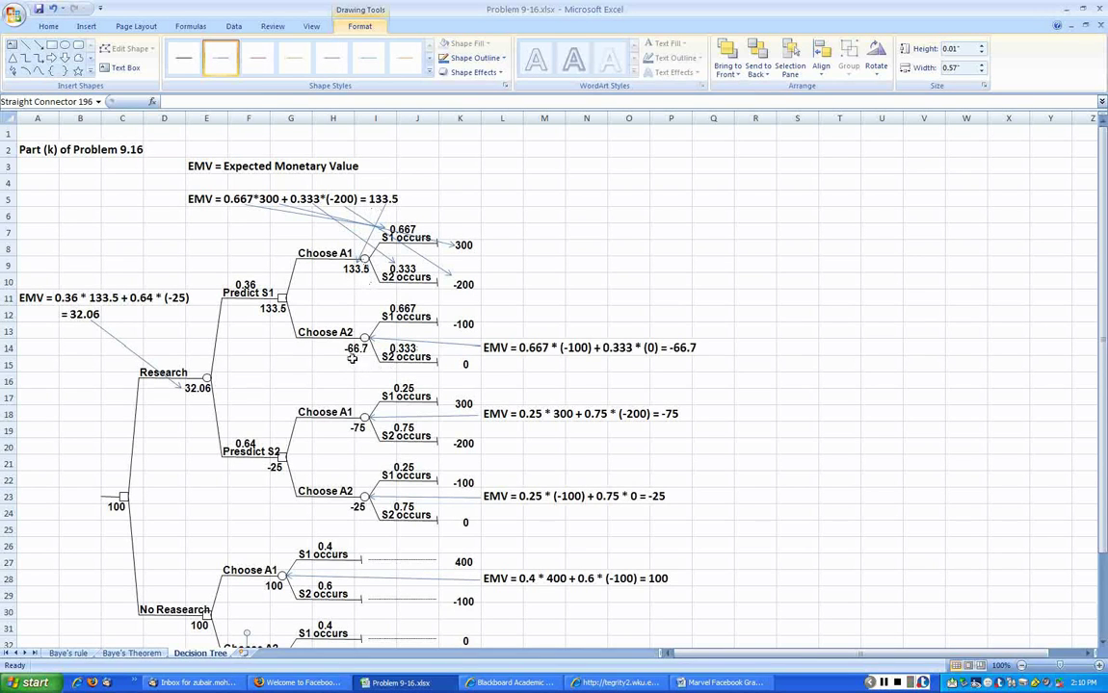
left_click(25, 46)
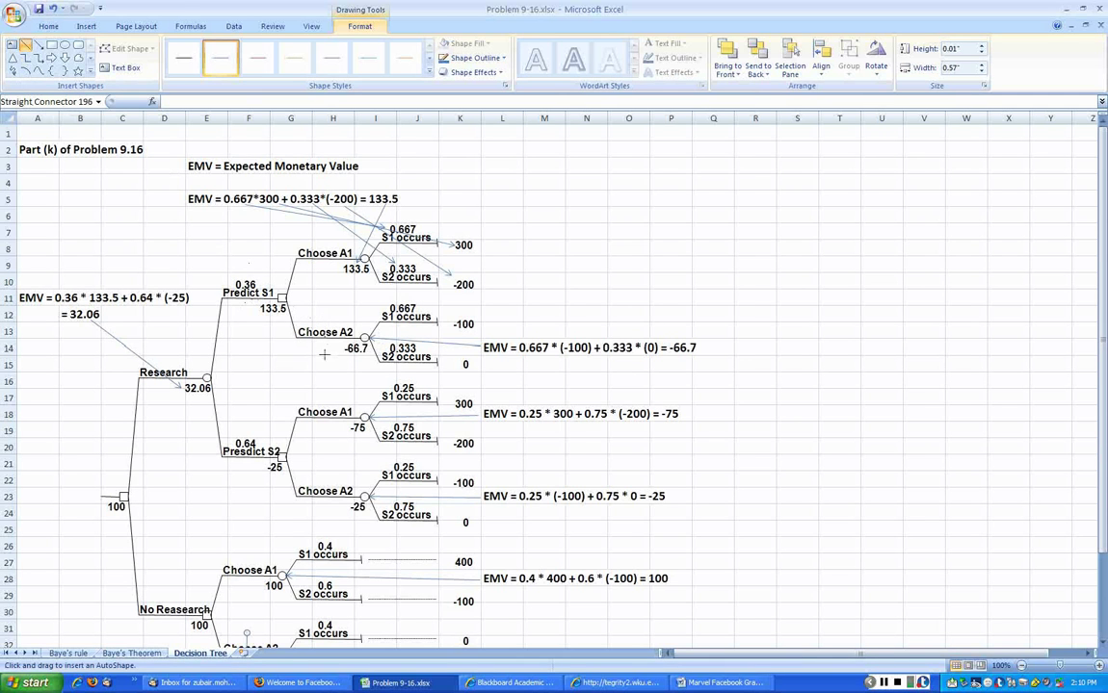
left_click(289, 264)
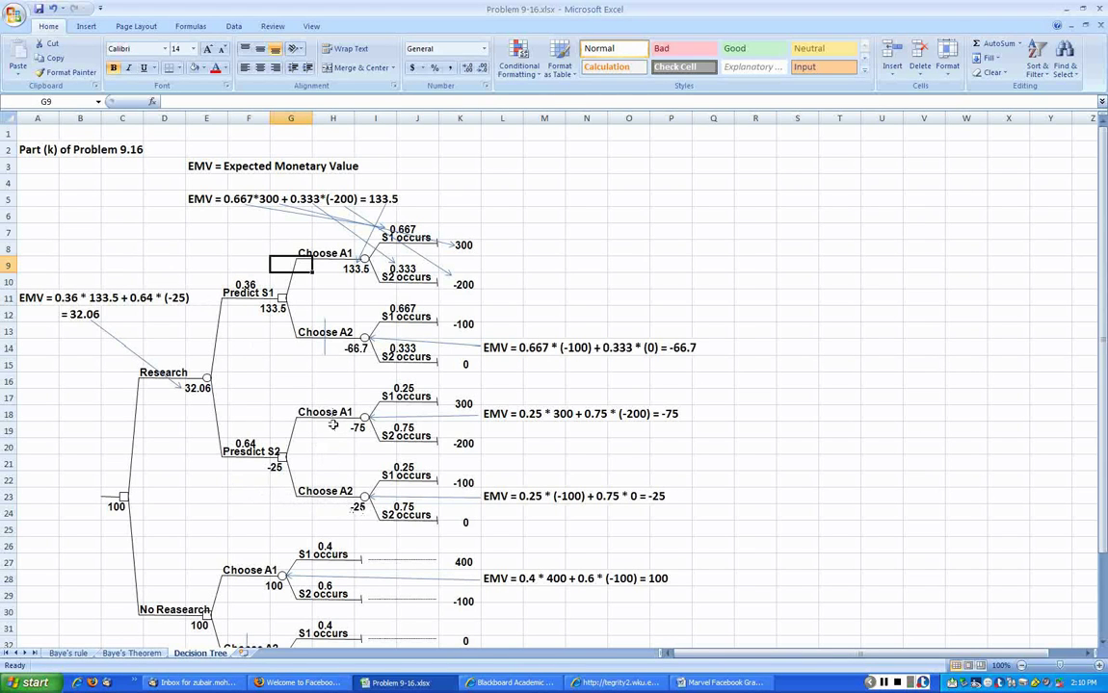
Step: Draw a short vertical cut line across Choose A1 under Predict S2 and deselect it
left_click(85, 26)
left_click(146, 60)
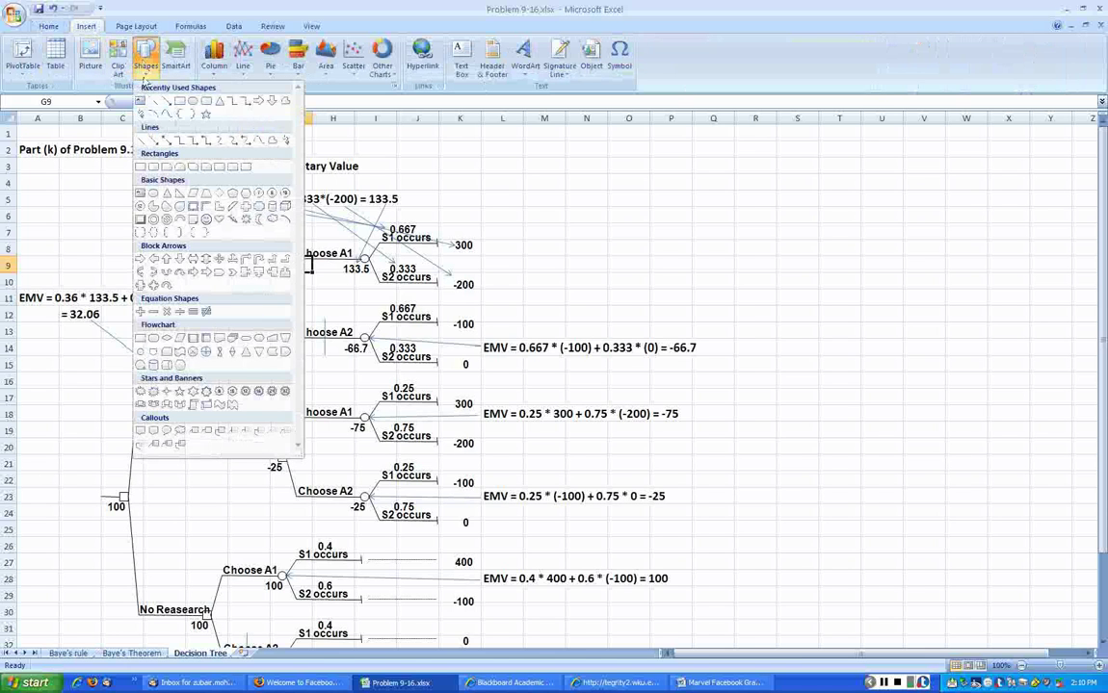
left_click(152, 100)
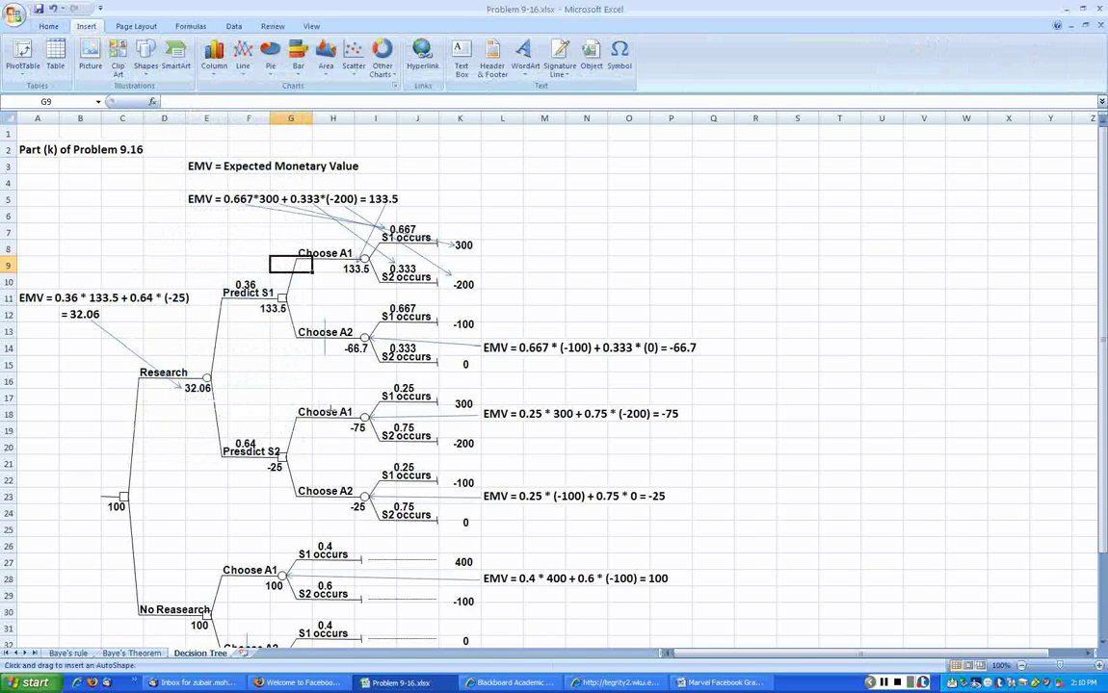
left_click_drag(329, 436, 330, 402)
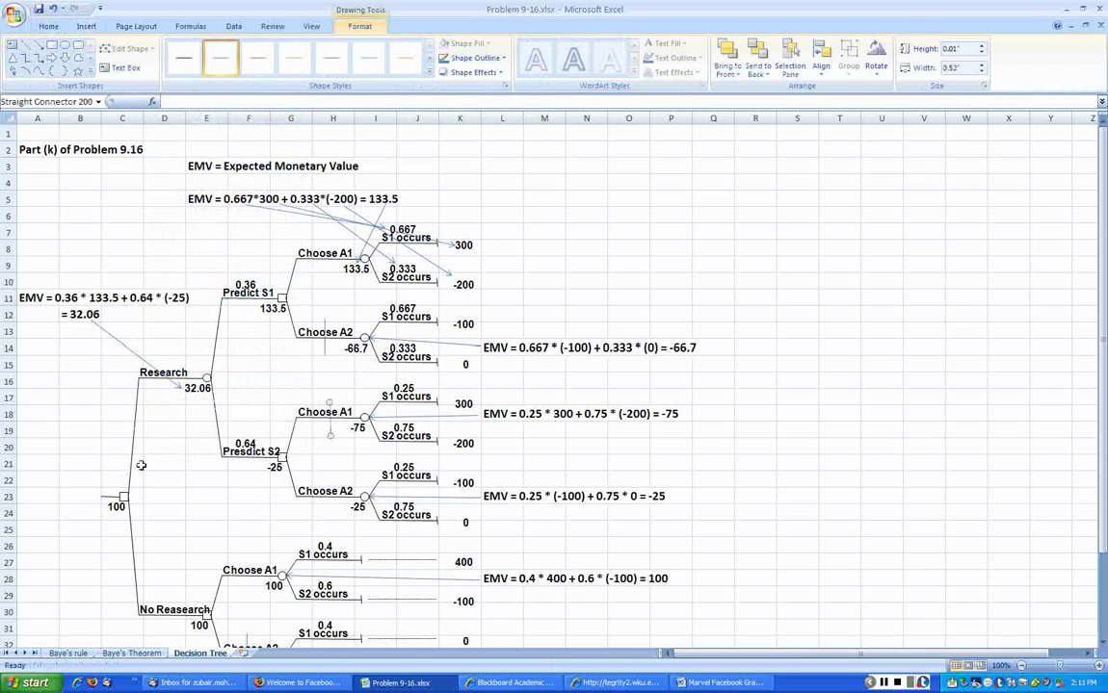
left_click(157, 462)
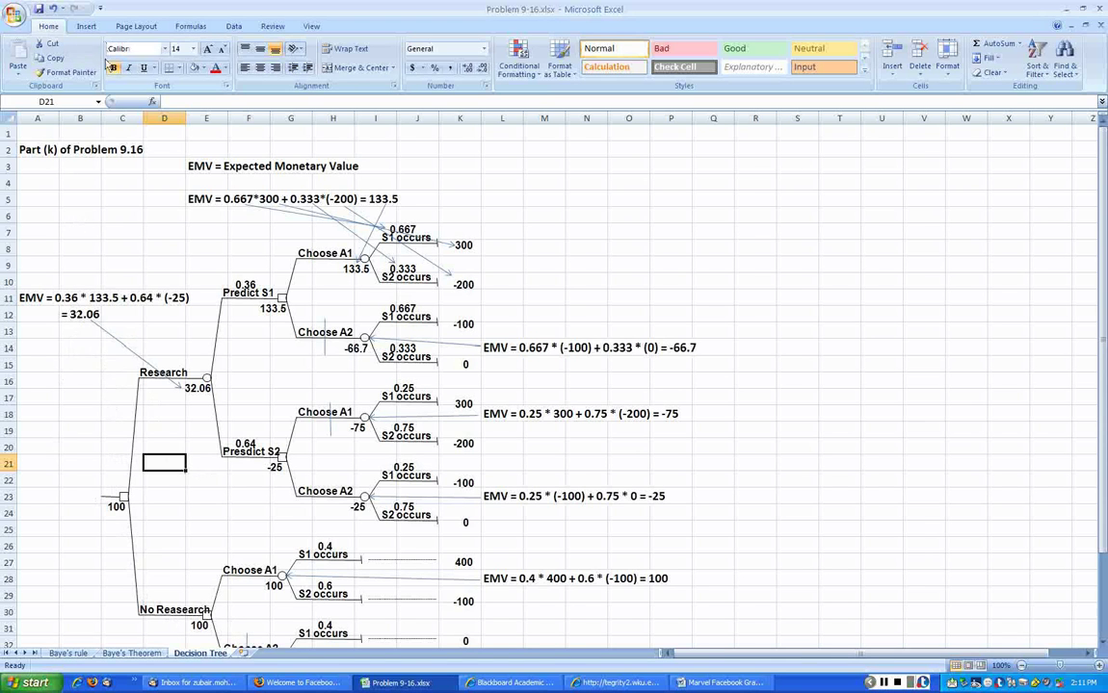
left_click(86, 26)
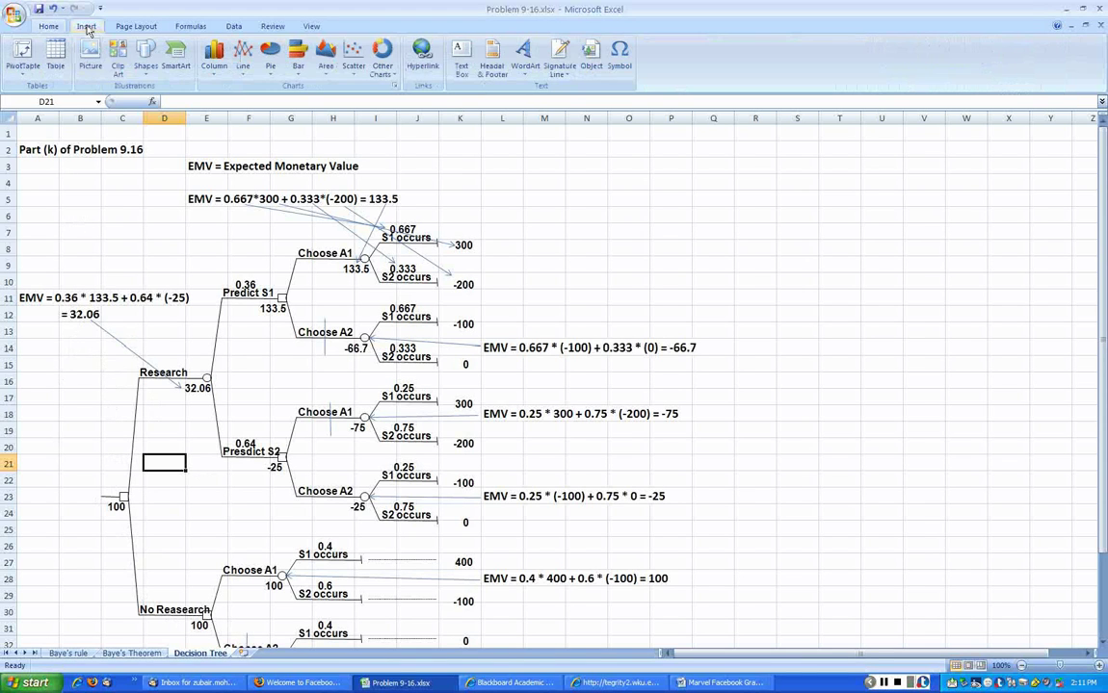
Step: Draw a short diagonal line across the Research branch and deselect it via cell B15
left_click(145, 60)
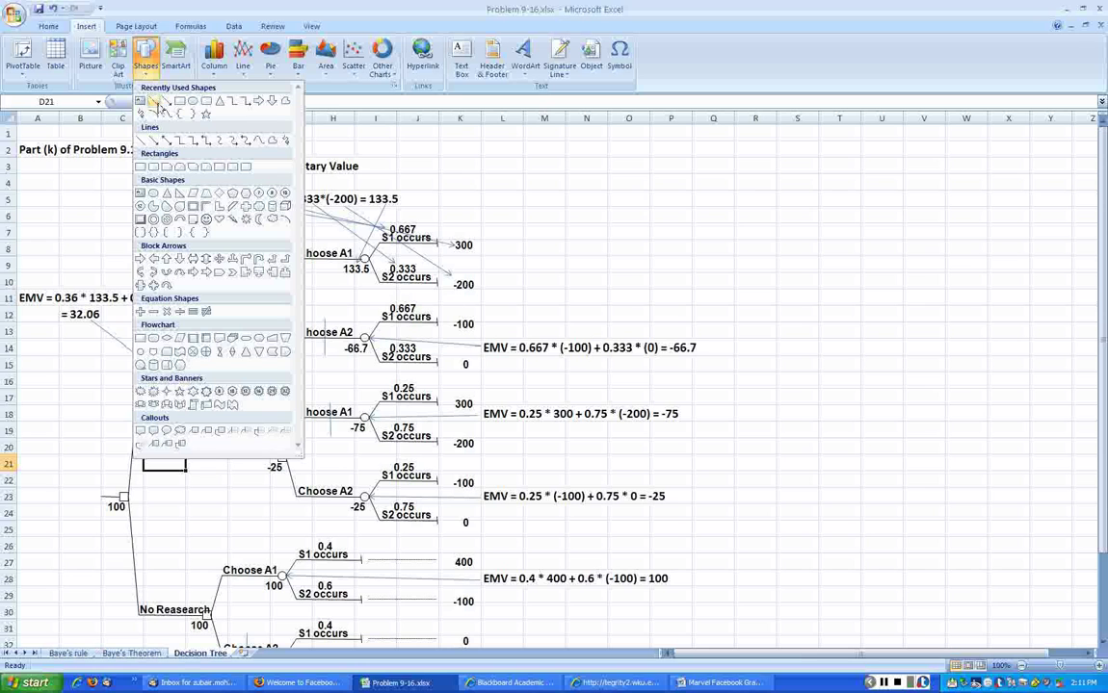
left_click(154, 101)
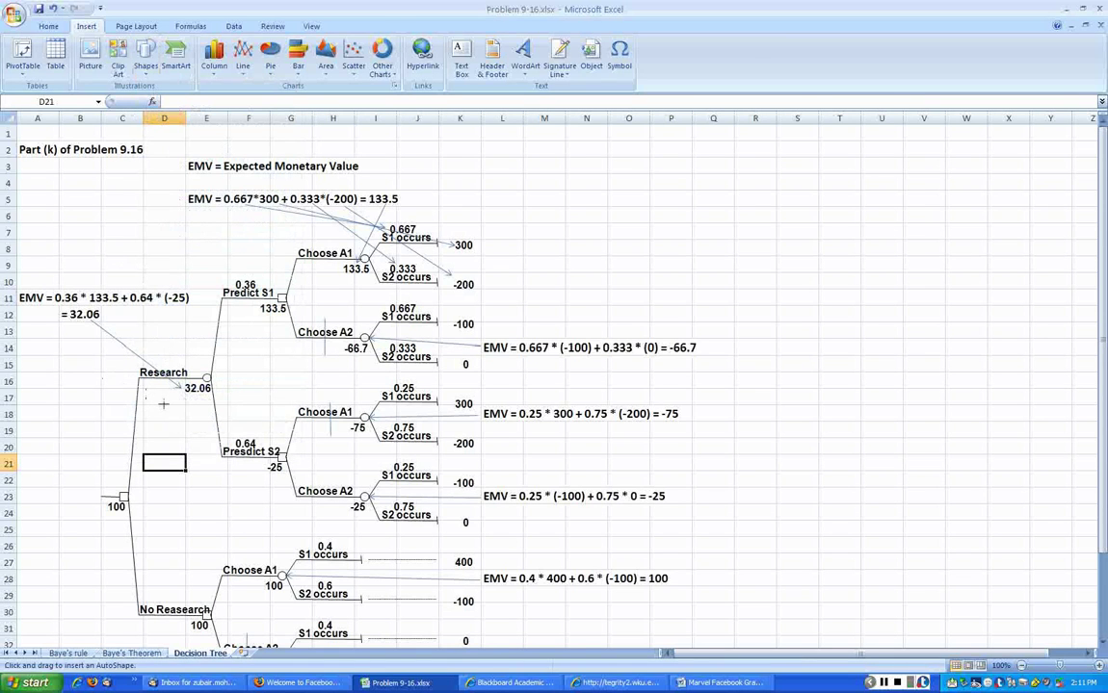
left_click_drag(163, 405, 113, 377)
left_click(85, 366)
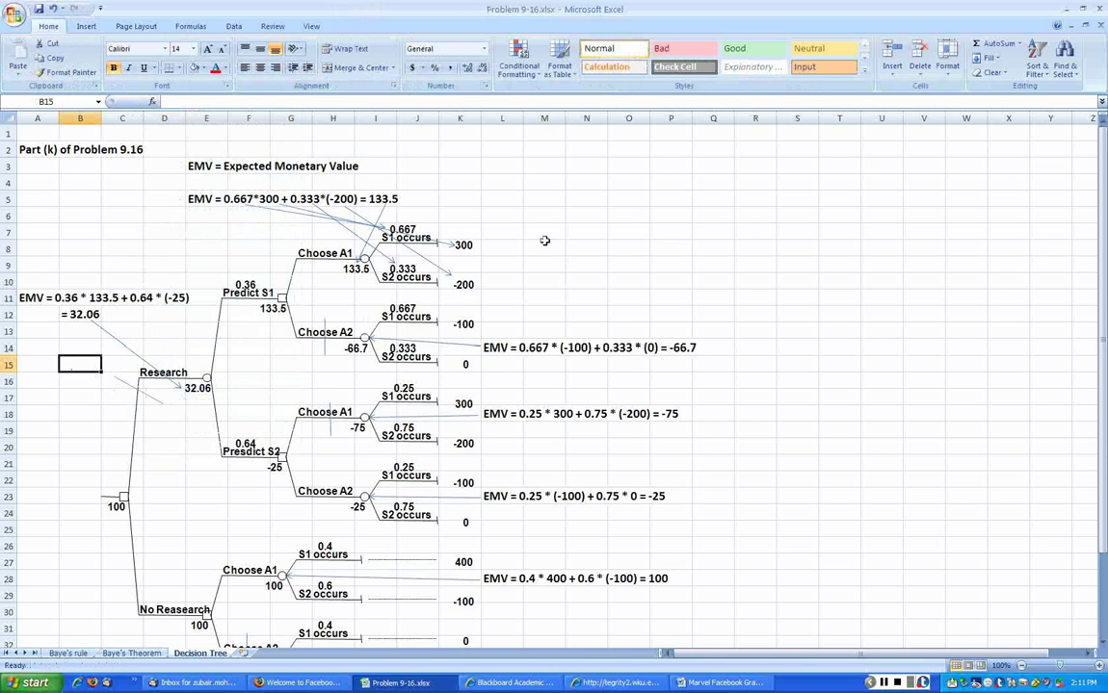
Step: In D38, type 'Decision : Do not conduct resaerch. Choose Alternative A1 all the time.'
type("D")
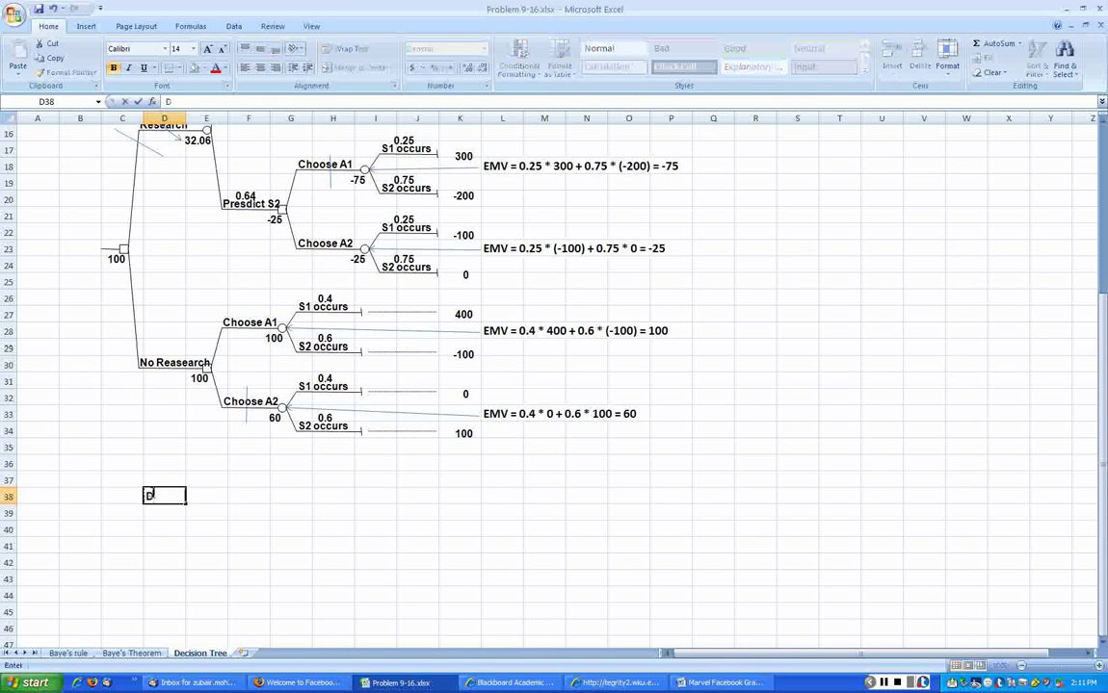
type("ecision")
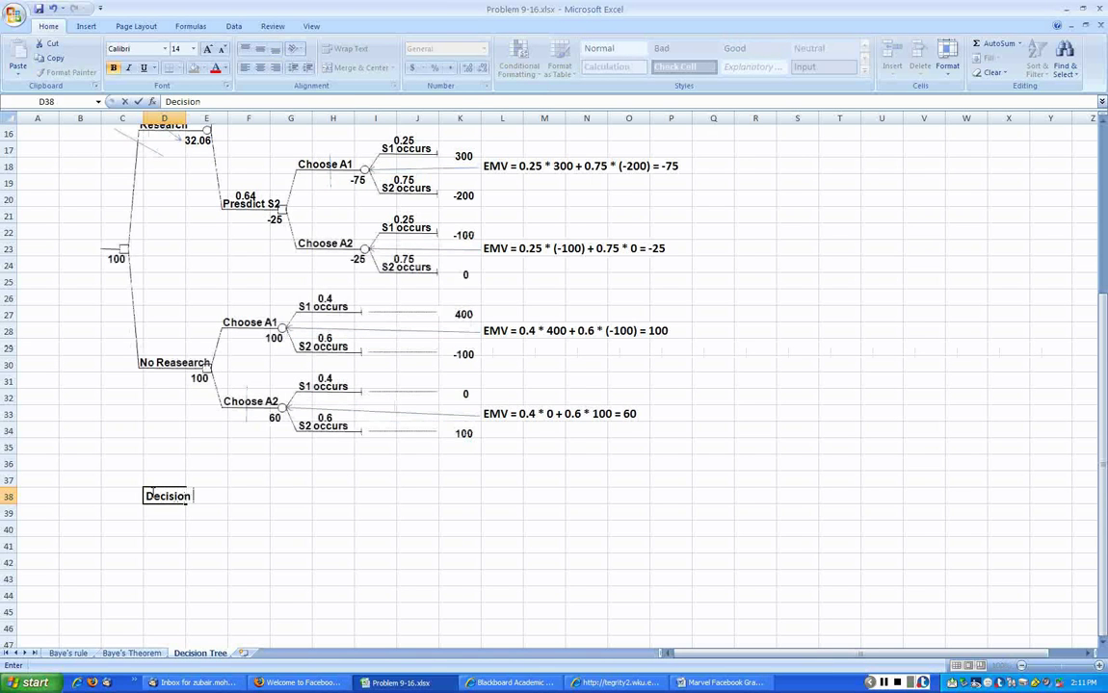
type(" : Do no")
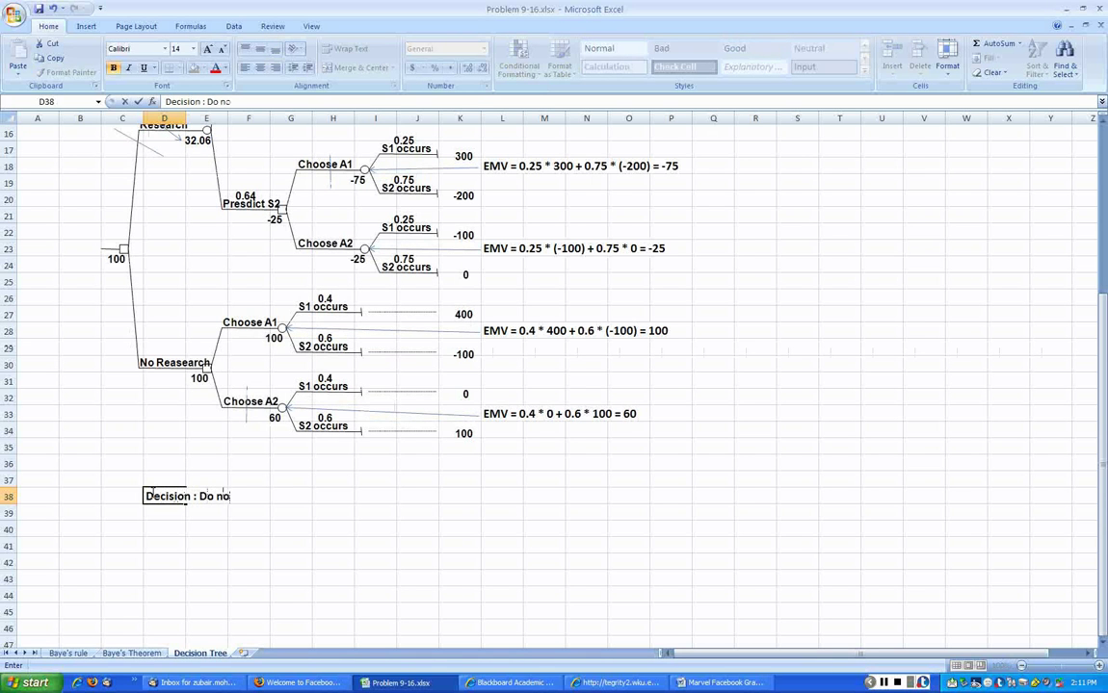
type("t conduct")
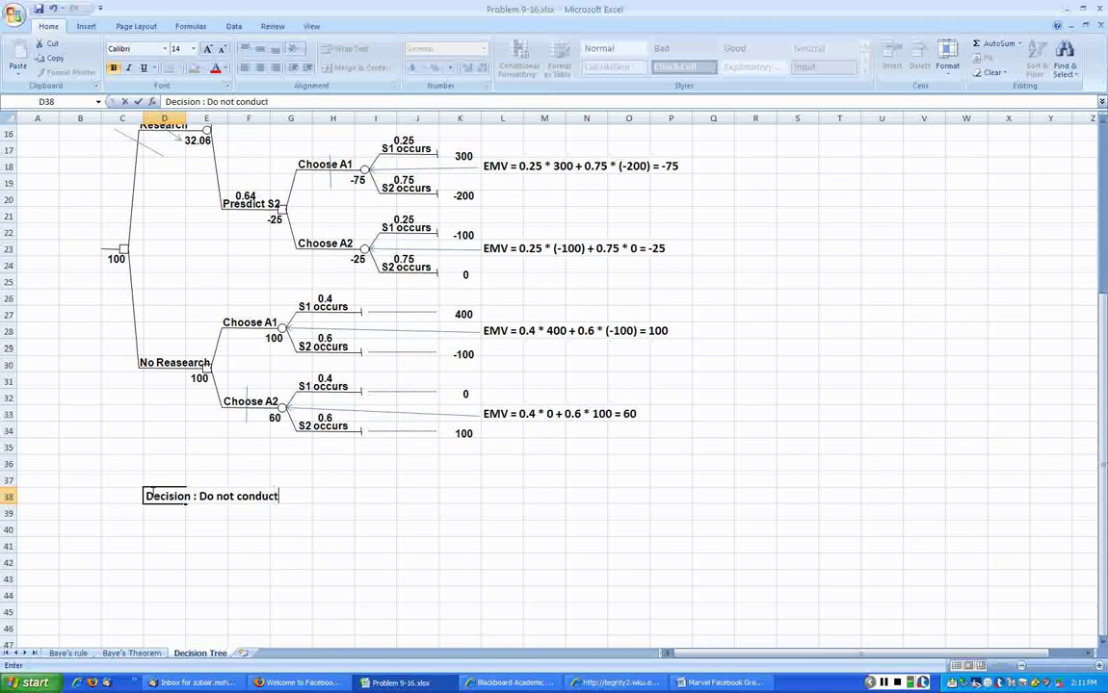
type(" resaerch. Invest")
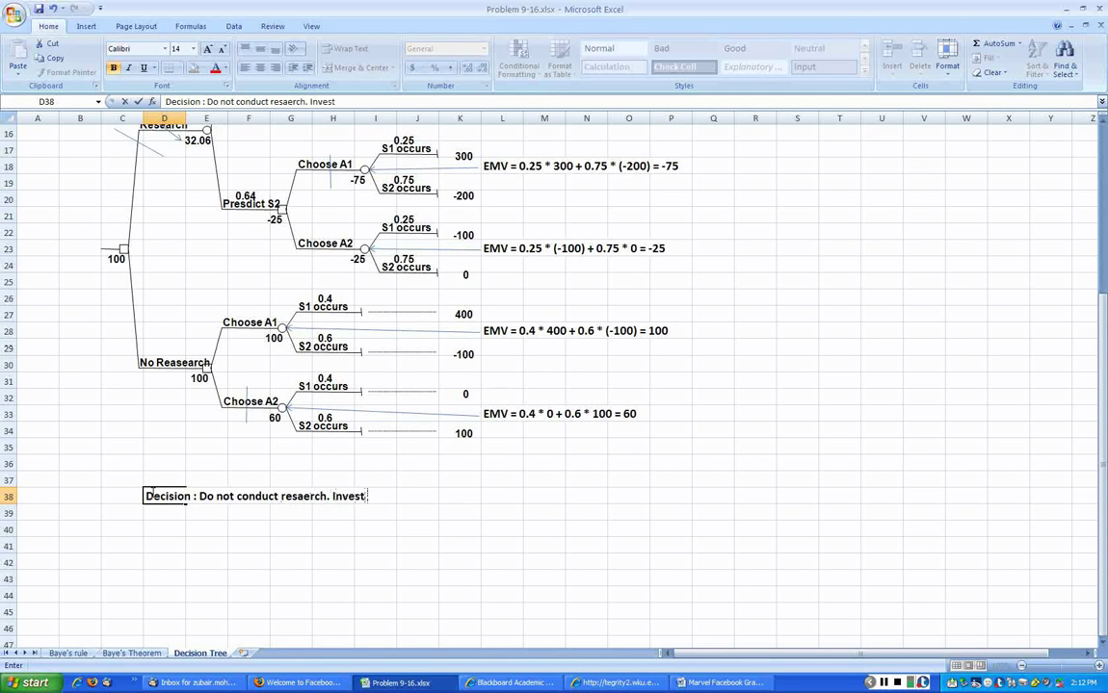
type(" in")
key("BackSpace")
key("BackSpace")
key("BackSpace")
key("BackSpace")
key("BackSpace")
key("BackSpace")
key("BackSpace")
key("BackSpace")
key("BackSpace")
type("Choose Alter")
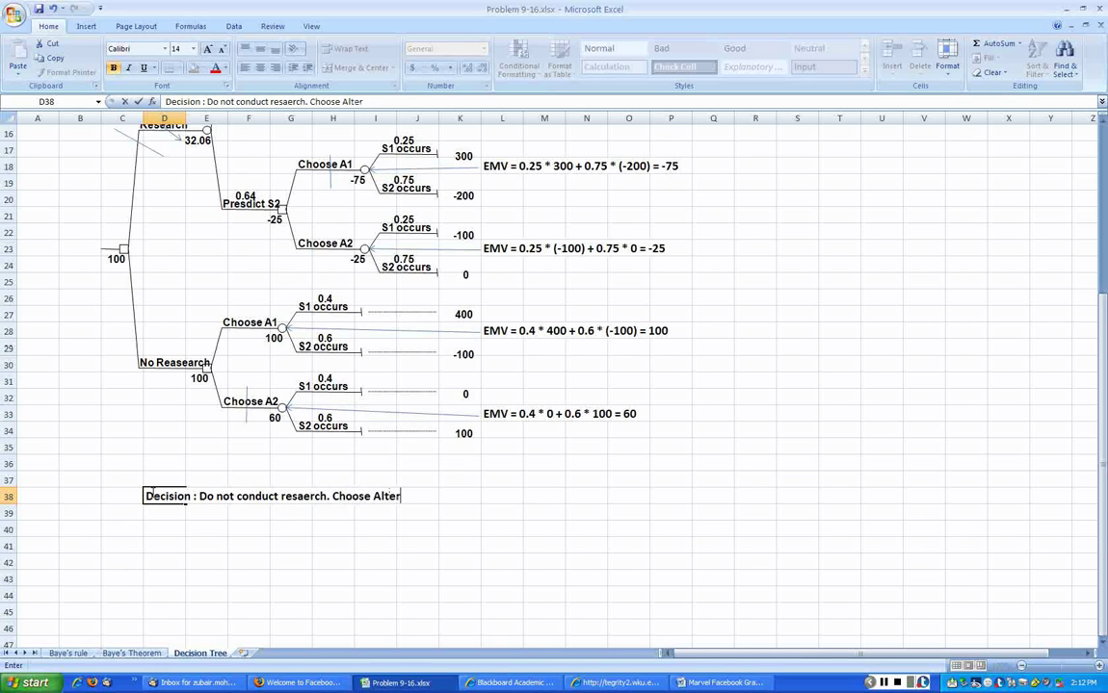
type("native A")
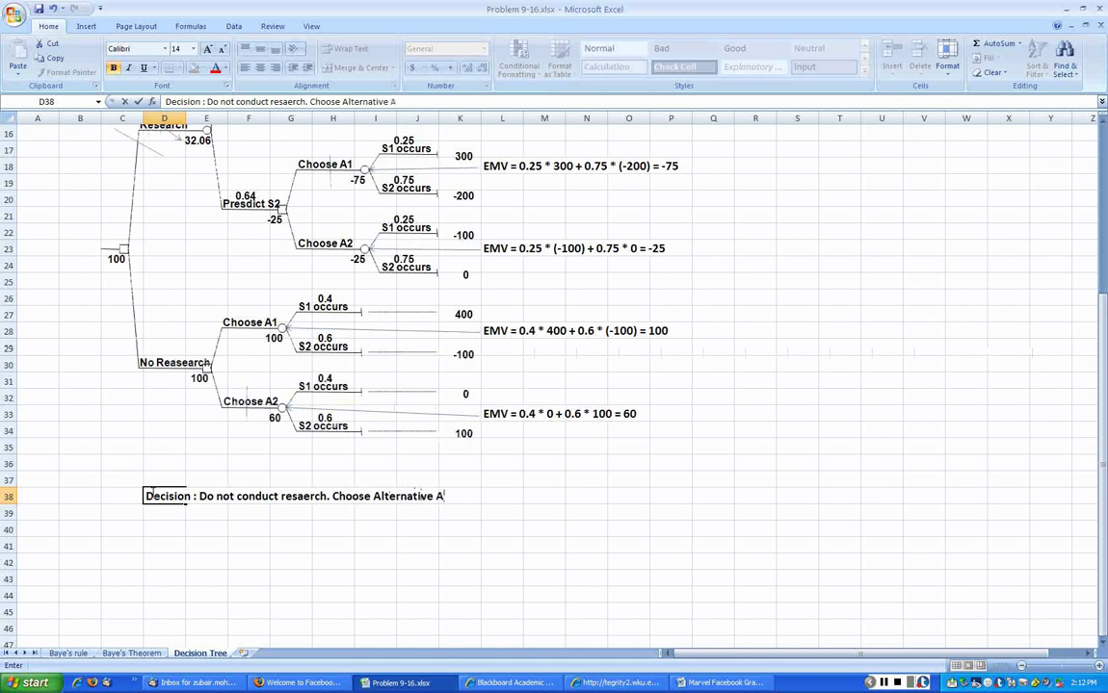
type("1 all the")
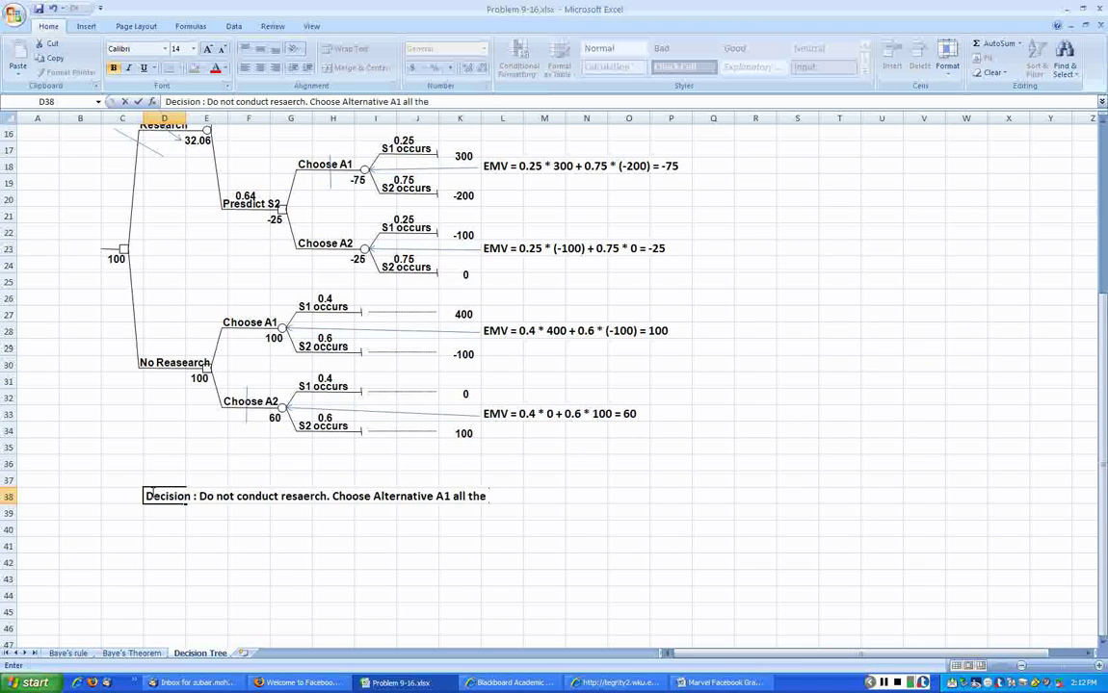
type(" time.")
scroll(202, 409, "up", 2)
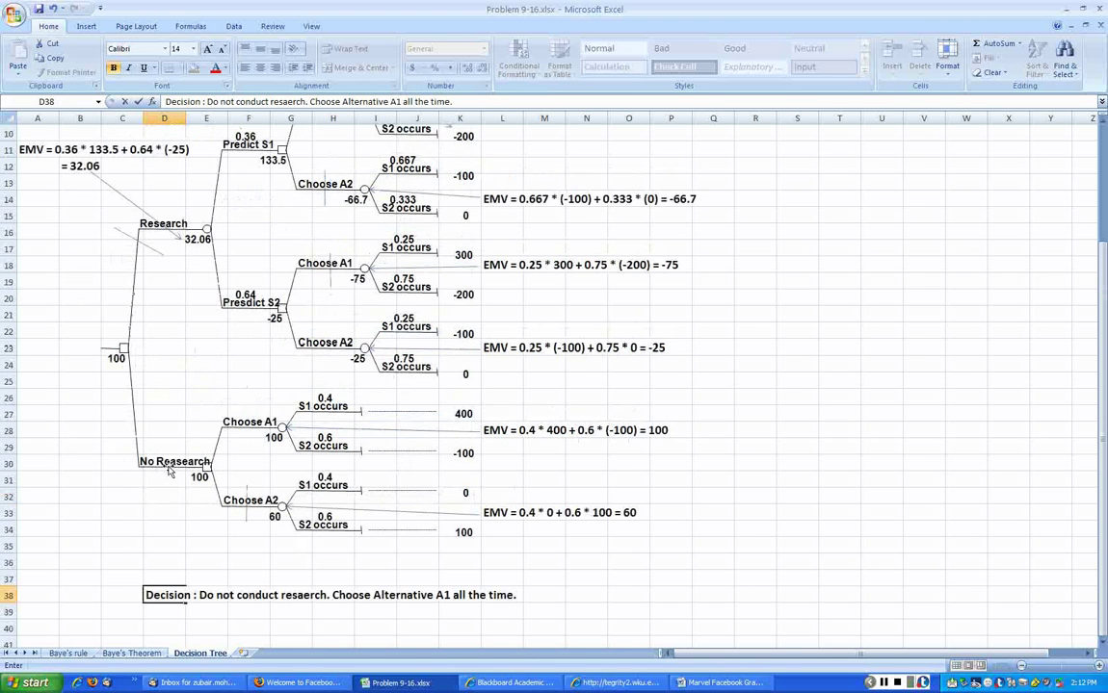
scroll(242, 249, "up", 2)
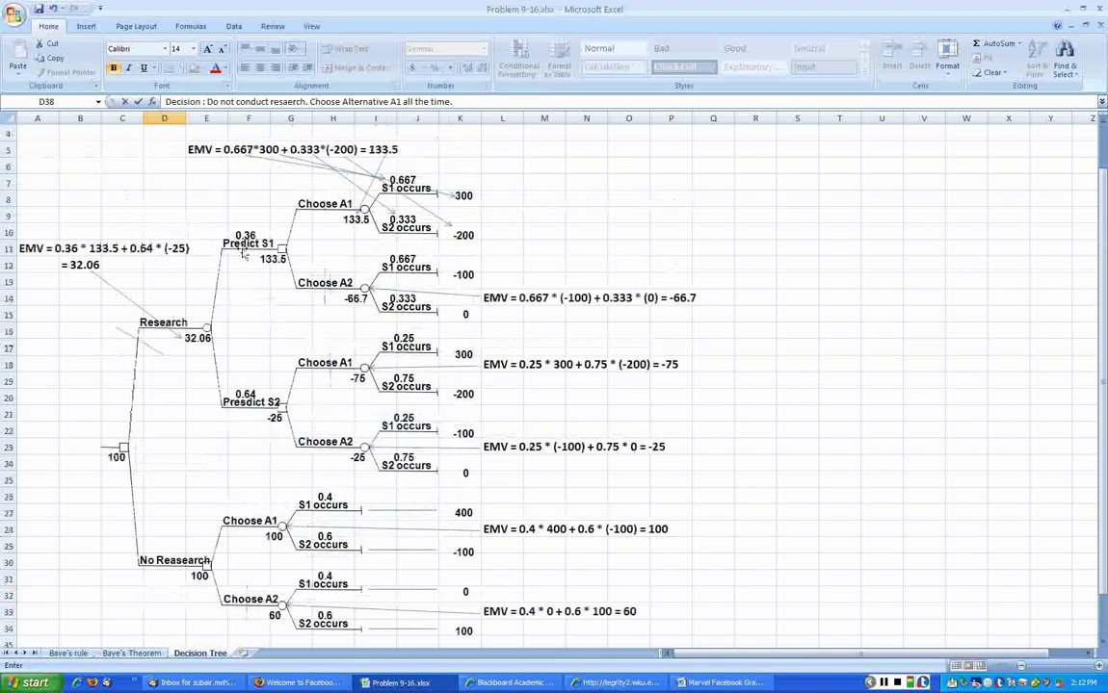
scroll(242, 252, "down", 1)
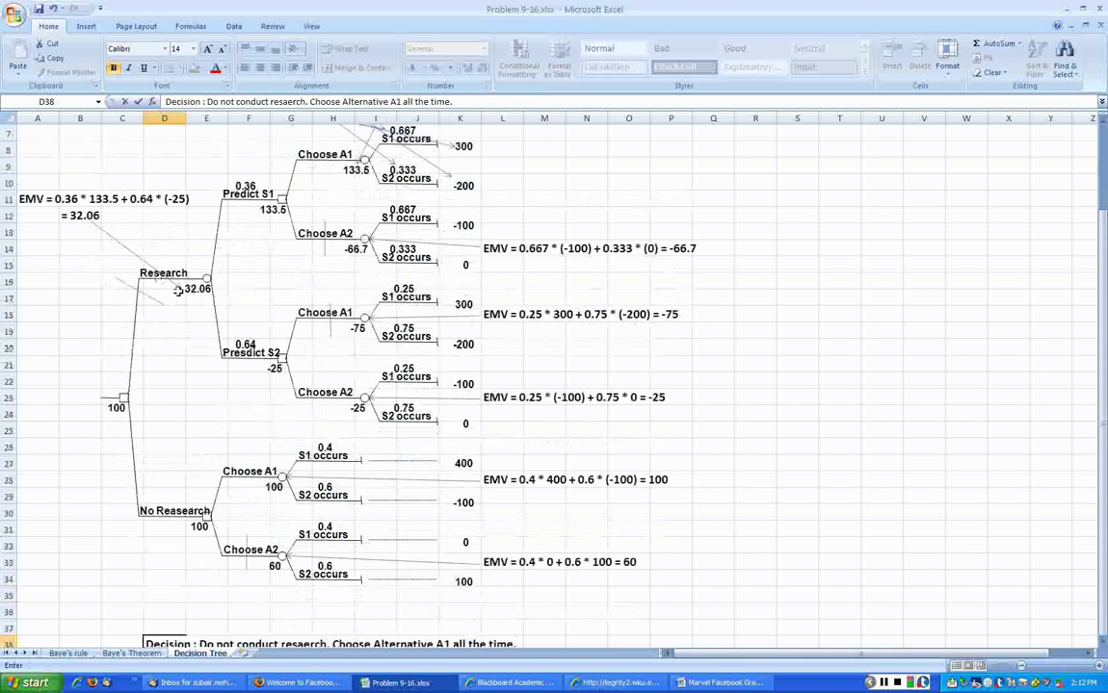